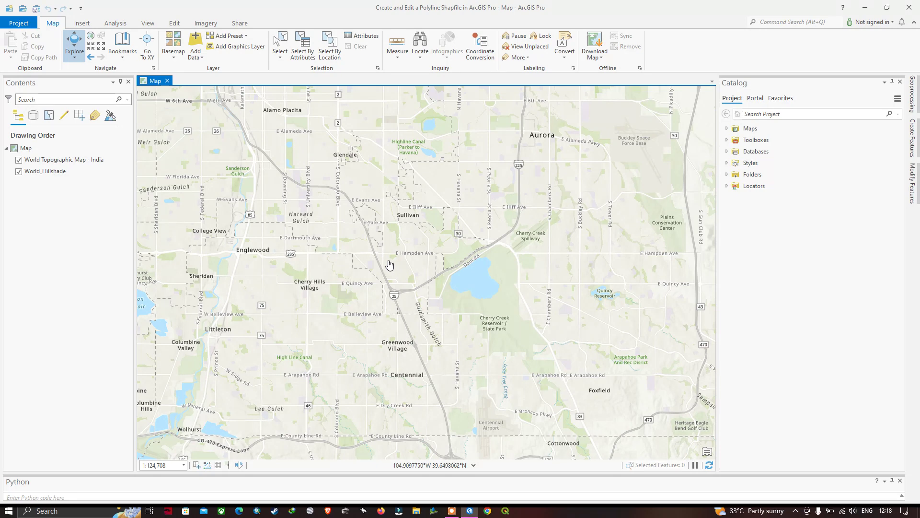
Switch the ribbon to the View tab to show the pane and window commands
left_click(148, 23)
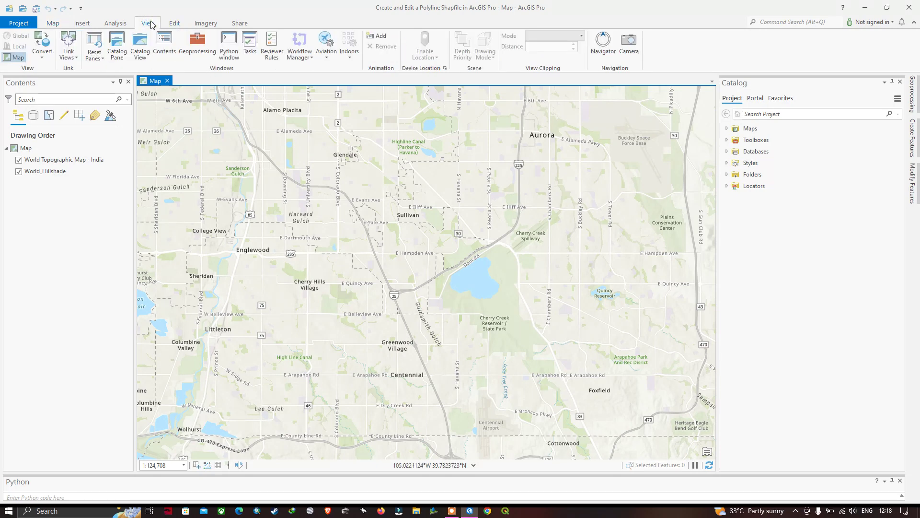
In Catalog, expand Folders and the 'Create and Edit a Polyline Shapefile in ArcGIS Pro' folder
left_click(117, 50)
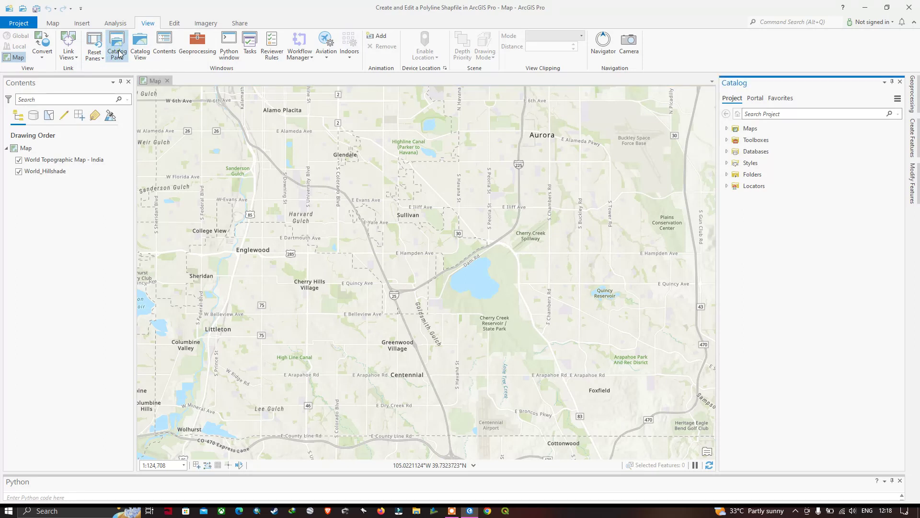
left_click(727, 175)
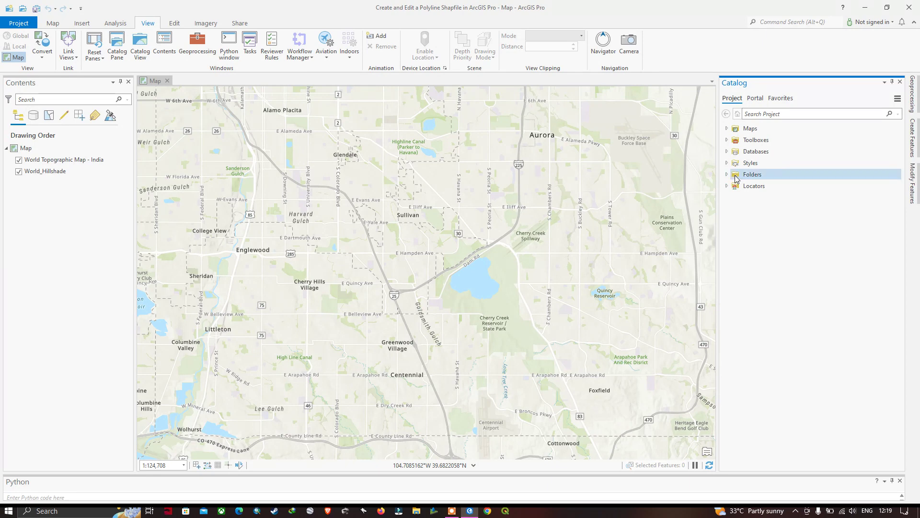
left_click(767, 189)
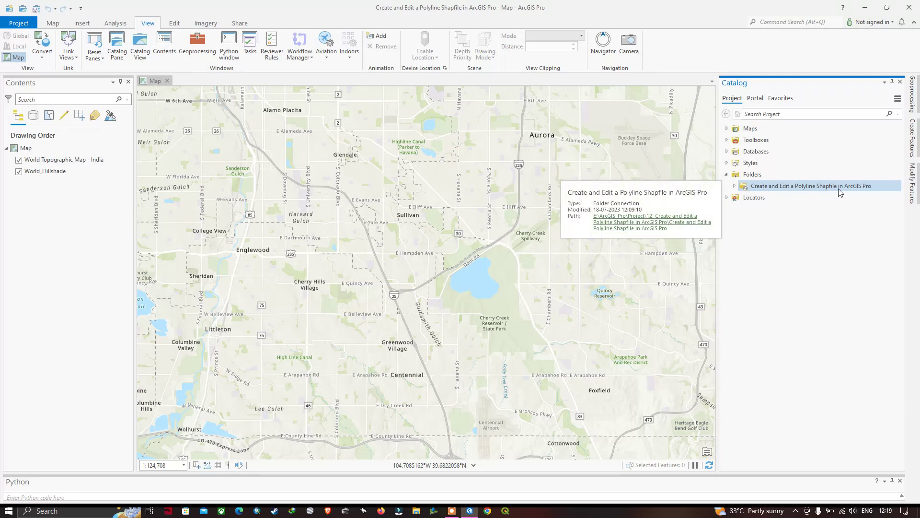
left_click(733, 187)
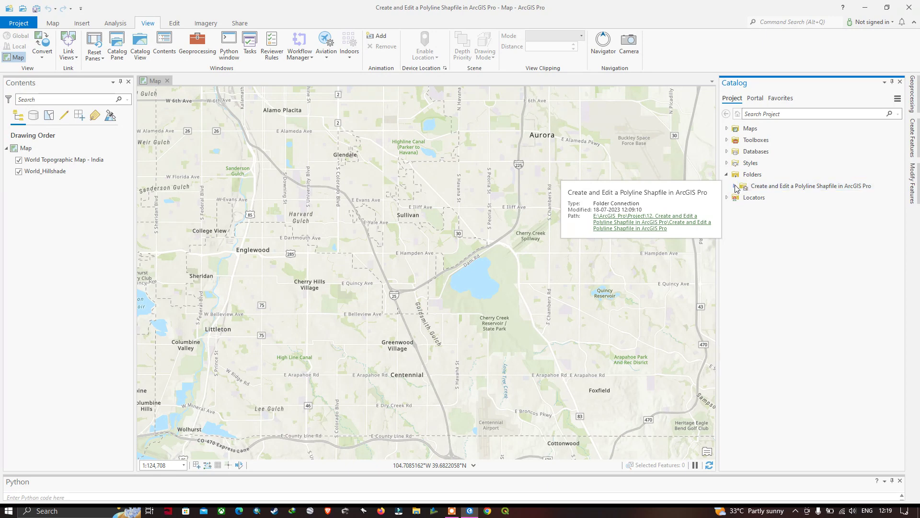
Choose New > Shapefile on the project folder to launch the Create Feature Class tool
right_click(770, 191)
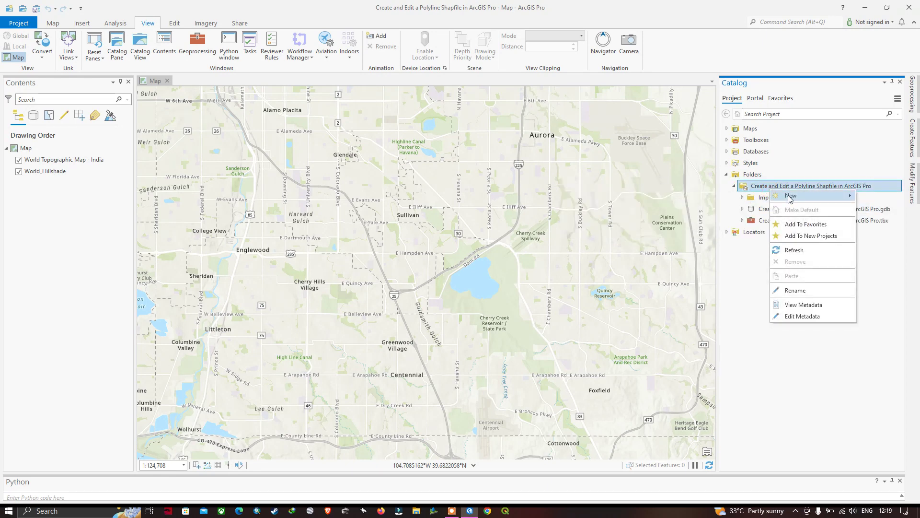
mouse_move(790, 198)
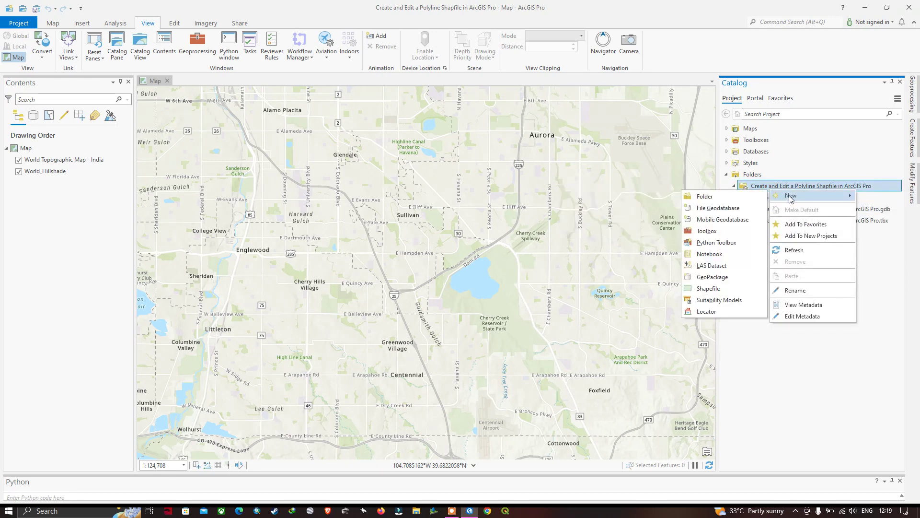
left_click(713, 288)
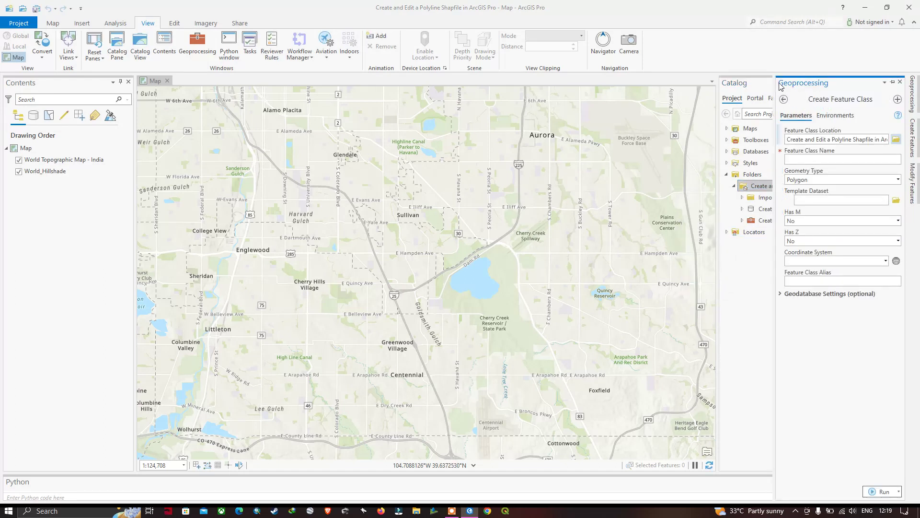
Name the feature class Demo_polyline, with Polyline geometry and the Current Map coordinate system
left_click(793, 160)
type("Demo_polyline")
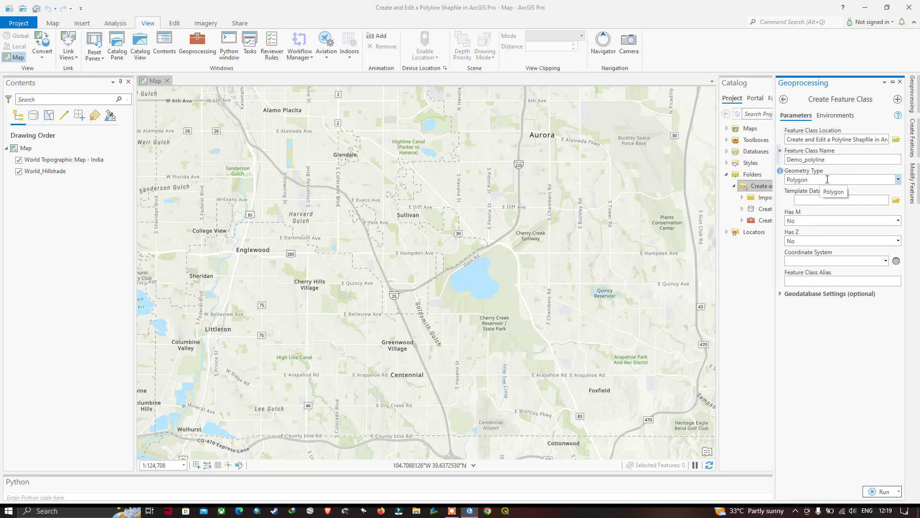
left_click(898, 179)
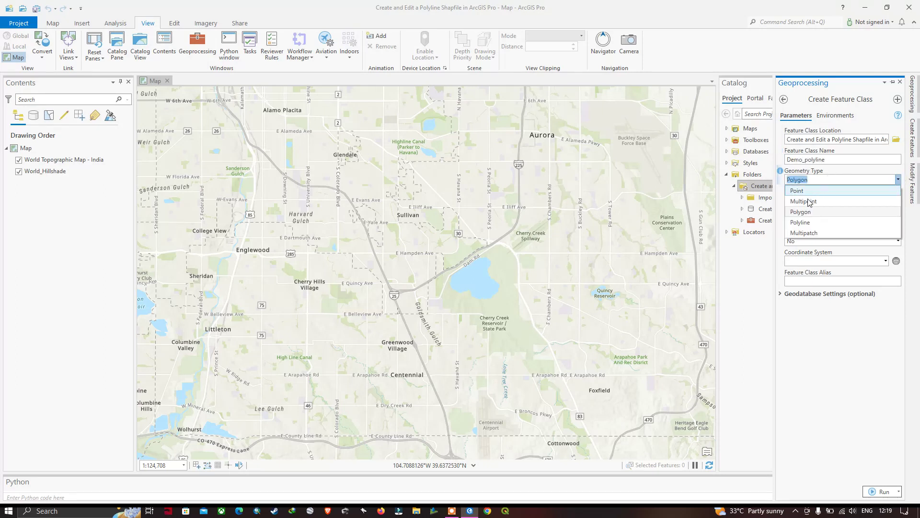
left_click(809, 220)
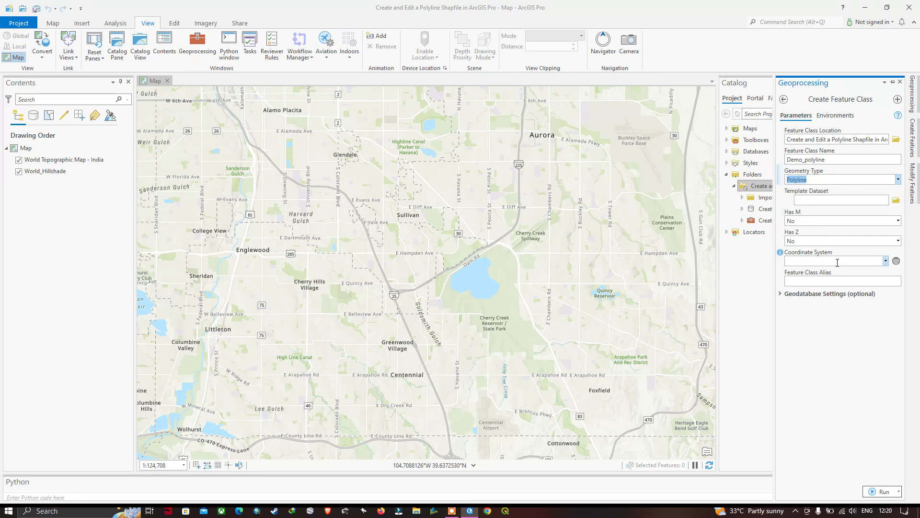
left_click(887, 261)
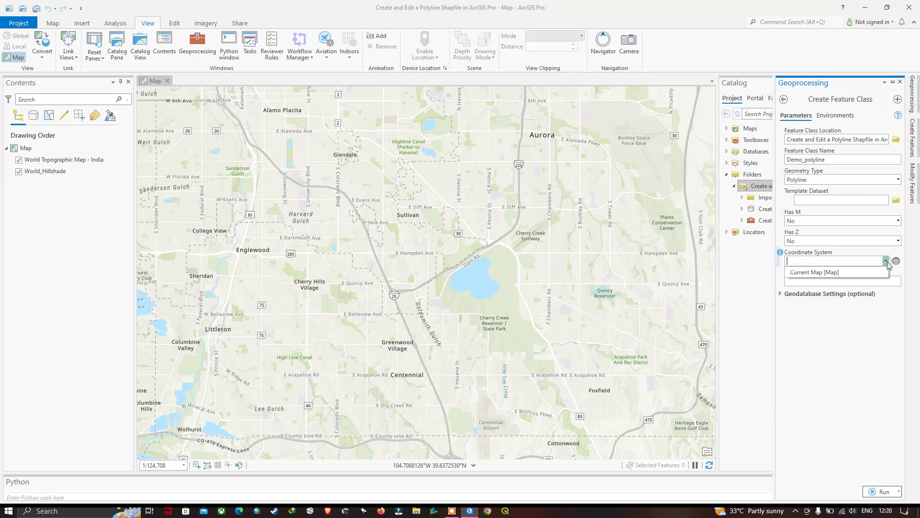
left_click(812, 274)
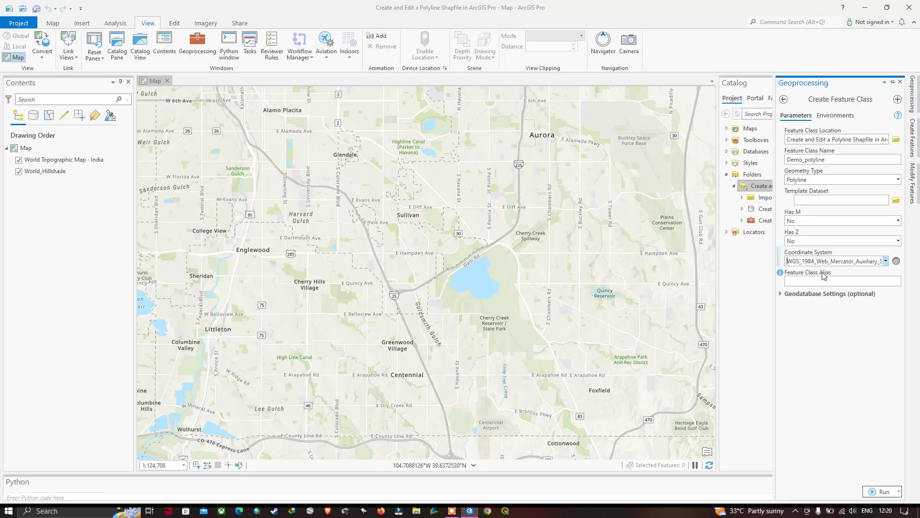
left_click(896, 261)
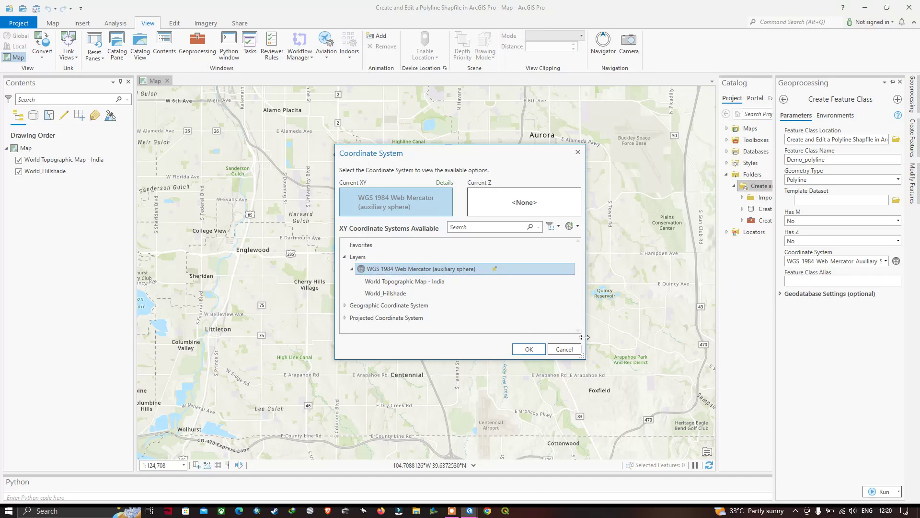
left_click(529, 349)
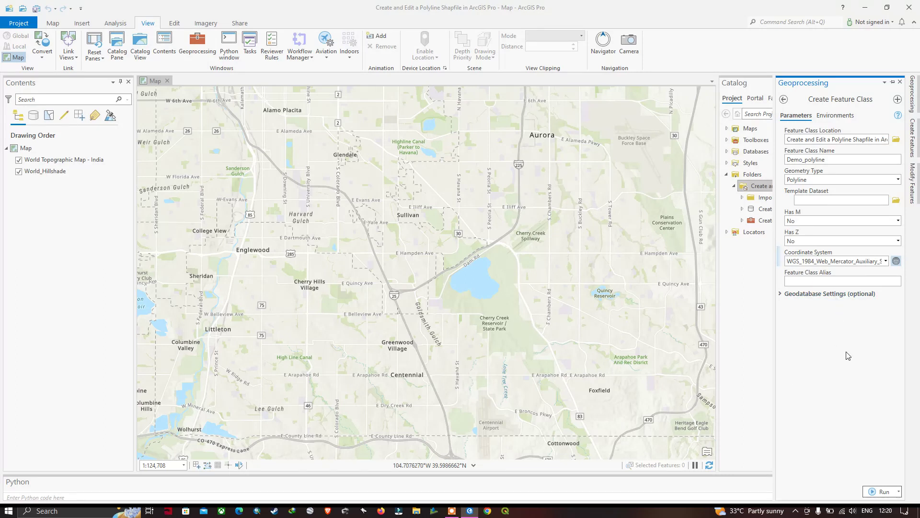
Run the tool to create Demo_polyline.shp, then frame the map on the river near Englewood
left_click(871, 494)
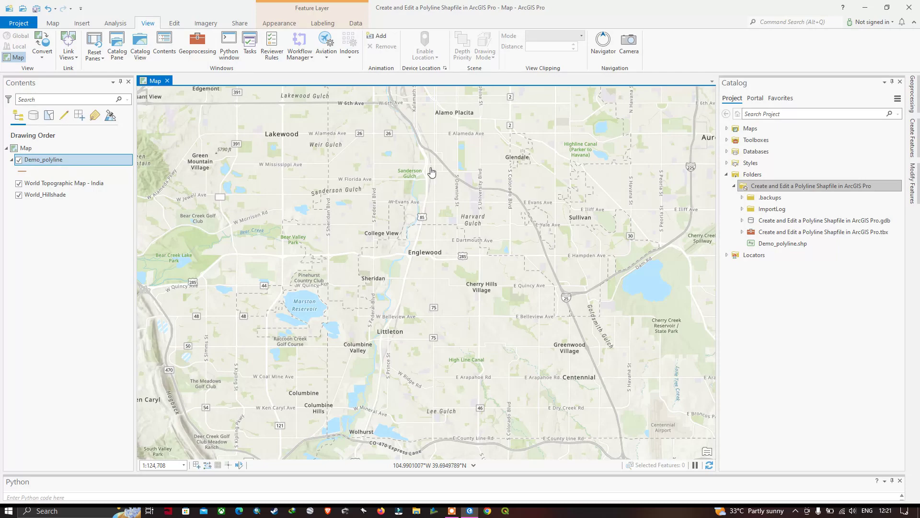
left_click_drag(432, 175, 446, 206)
scroll(432, 230, "up", 3)
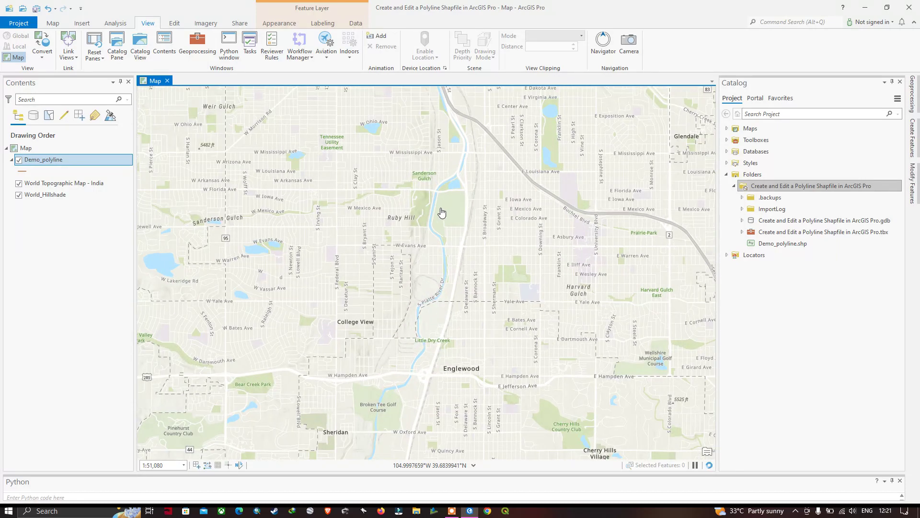
scroll(438, 189, "down", 2)
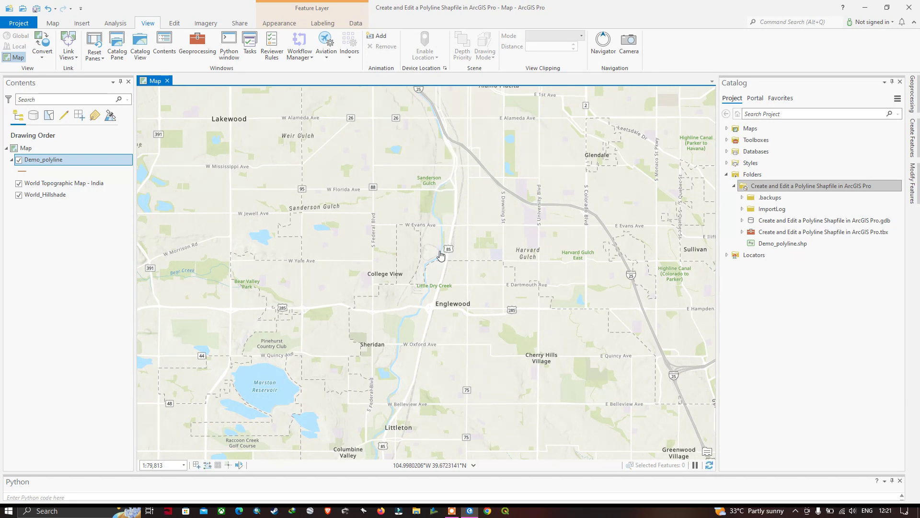
Select the Demo_polyline template in Create Features with the straight Line construction tool
left_click(175, 24)
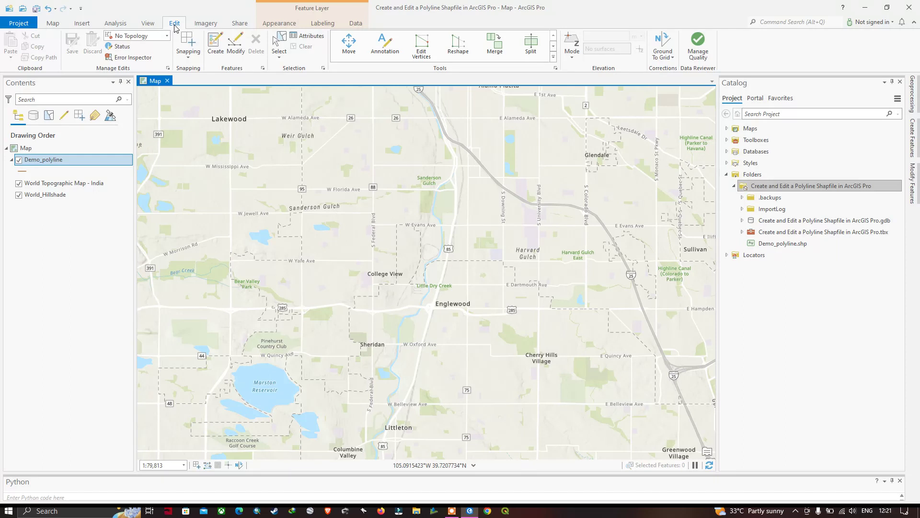
left_click(214, 50)
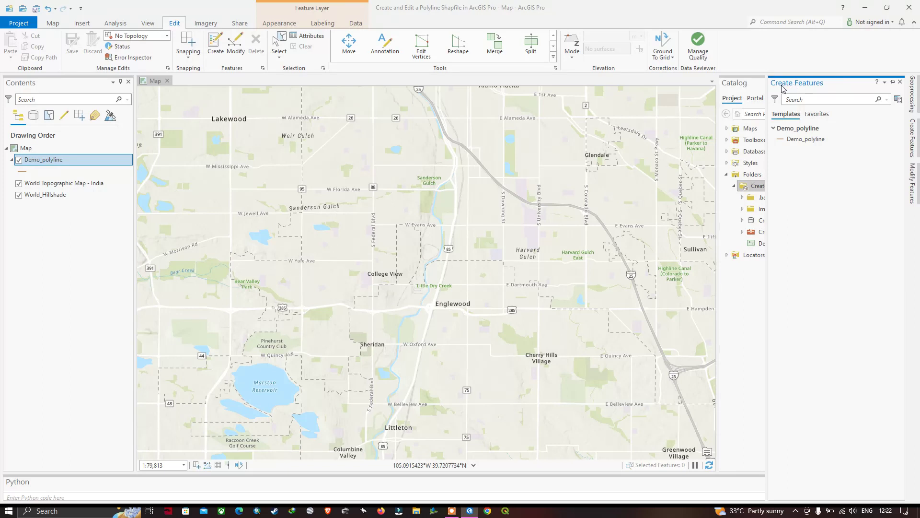
left_click(805, 143)
left_click(785, 158)
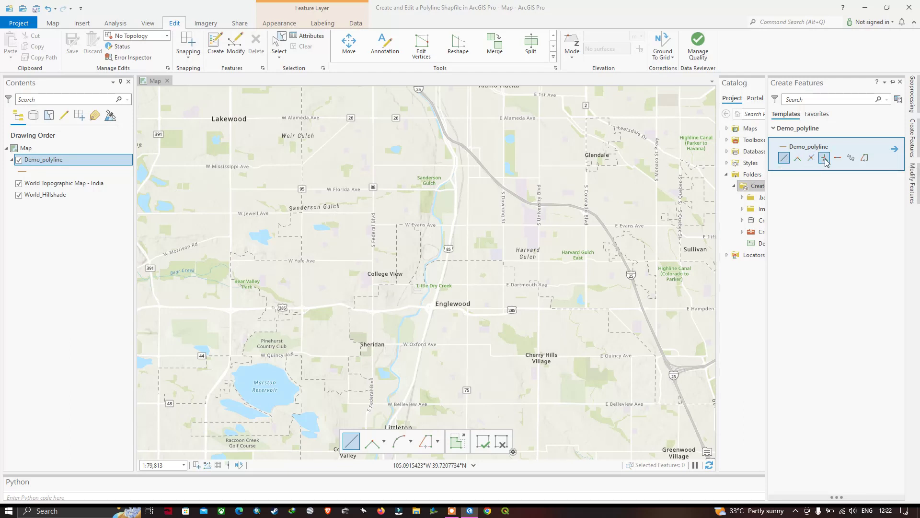
mouse_move(913, 138)
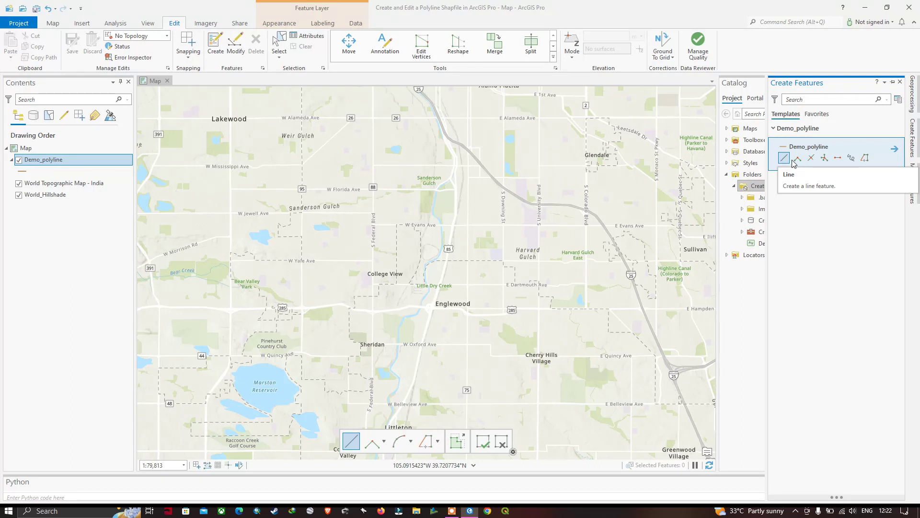
left_click(784, 160)
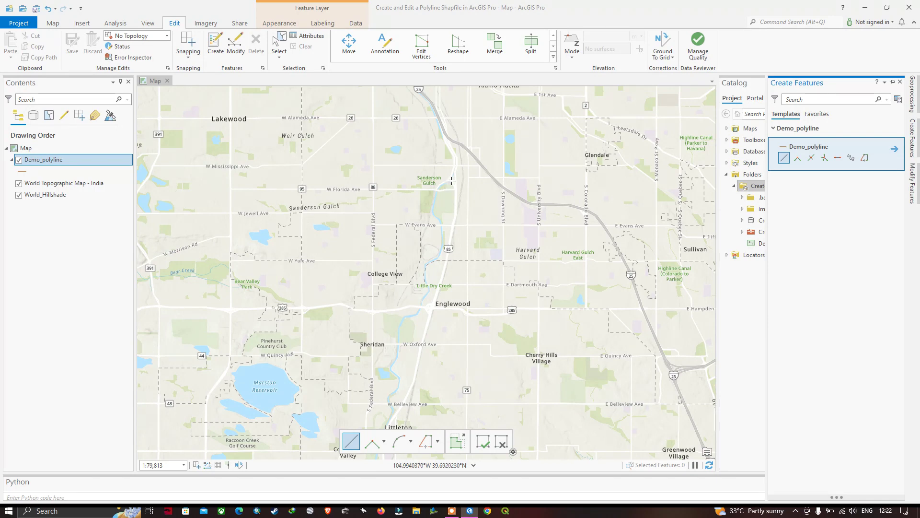
Start the river line north of Englewood, tracing vertices downstream past W Yale Ave
scroll(451, 181, "up", 2)
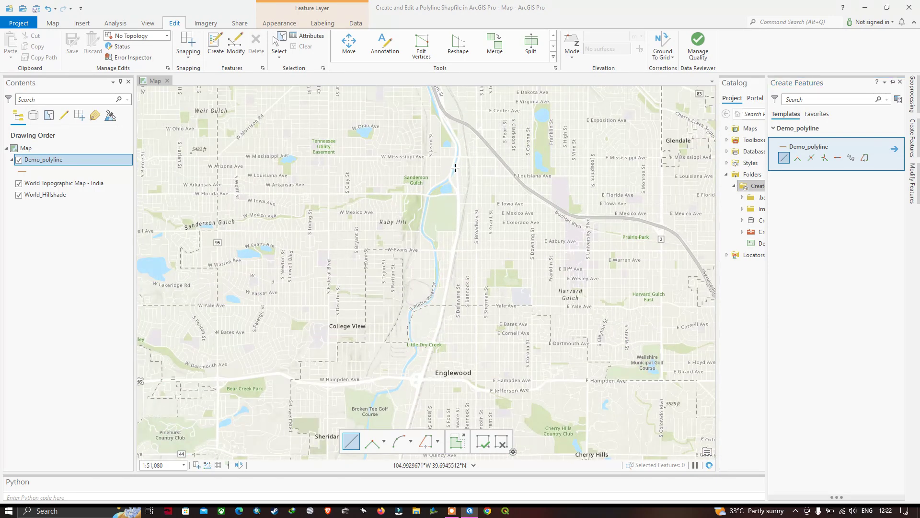
left_click(447, 124)
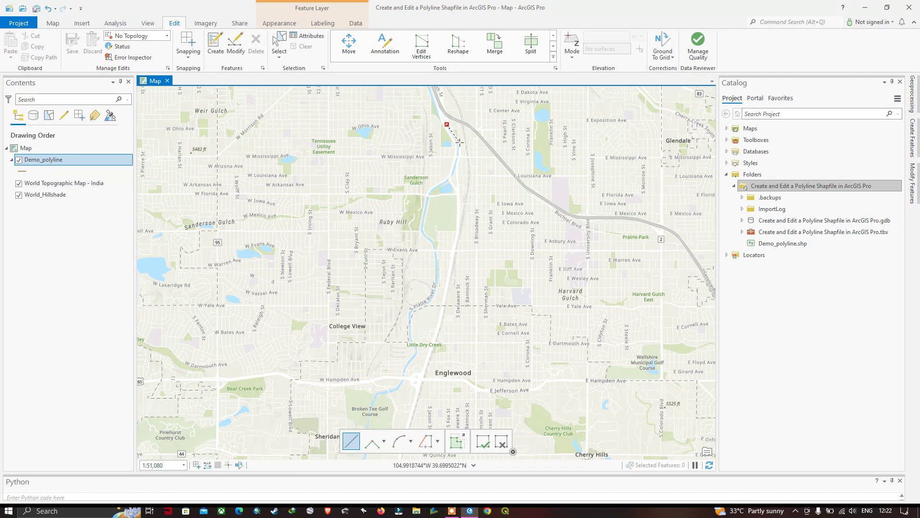
left_click(456, 143)
left_click(457, 162)
left_click(451, 174)
left_click(438, 186)
left_click(428, 195)
left_click(425, 208)
left_click(424, 228)
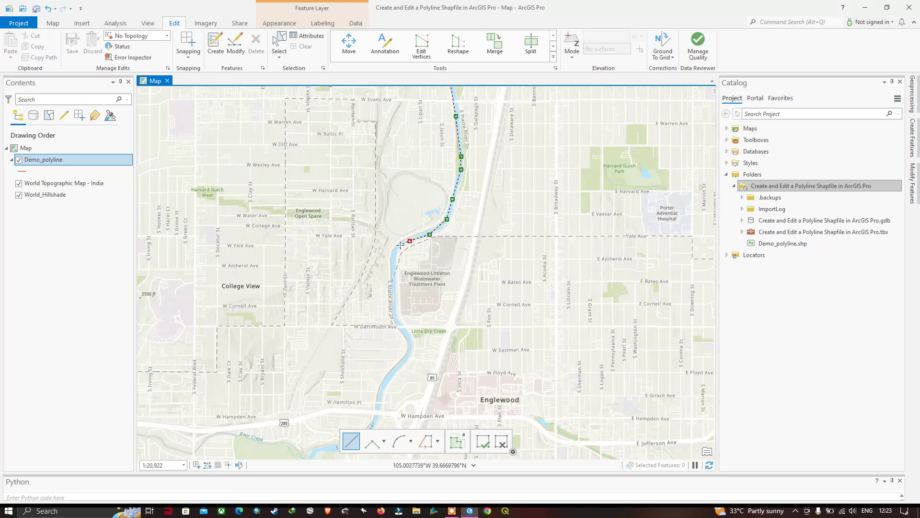
left_click(401, 245)
left_click(392, 255)
Continue the line past Little Dry Creek toward W Hampden Ave and finish it at Bear Creek
left_click(395, 311)
left_click(398, 327)
left_click(407, 334)
left_click(410, 342)
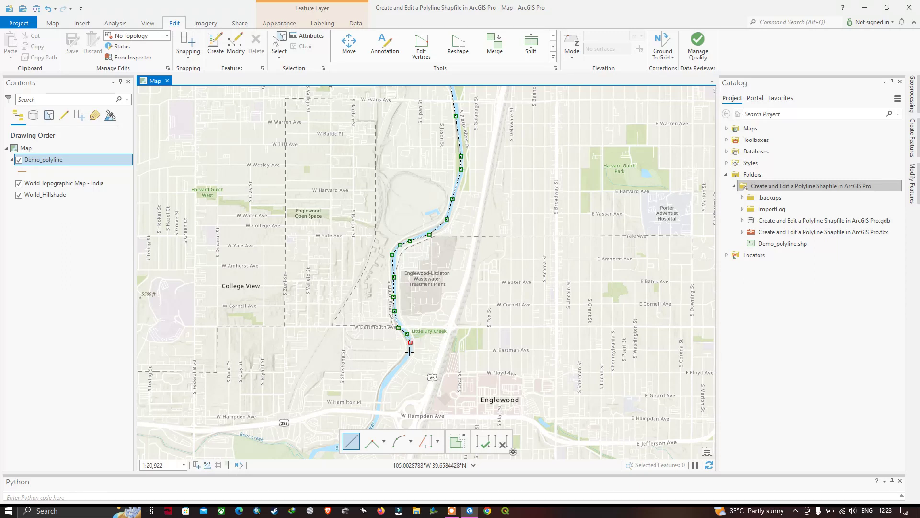
left_click(409, 351)
left_click(405, 362)
left_click(401, 366)
left_click(392, 374)
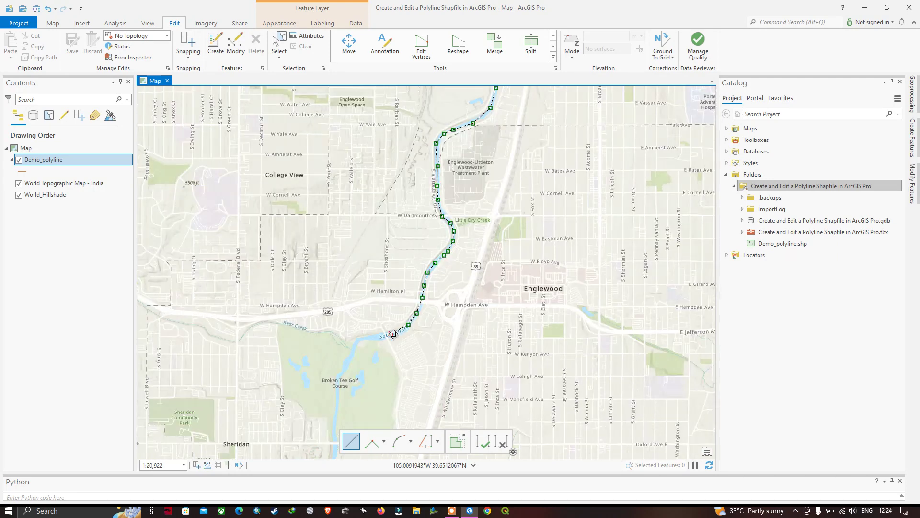
left_click(391, 333)
double_click(390, 333)
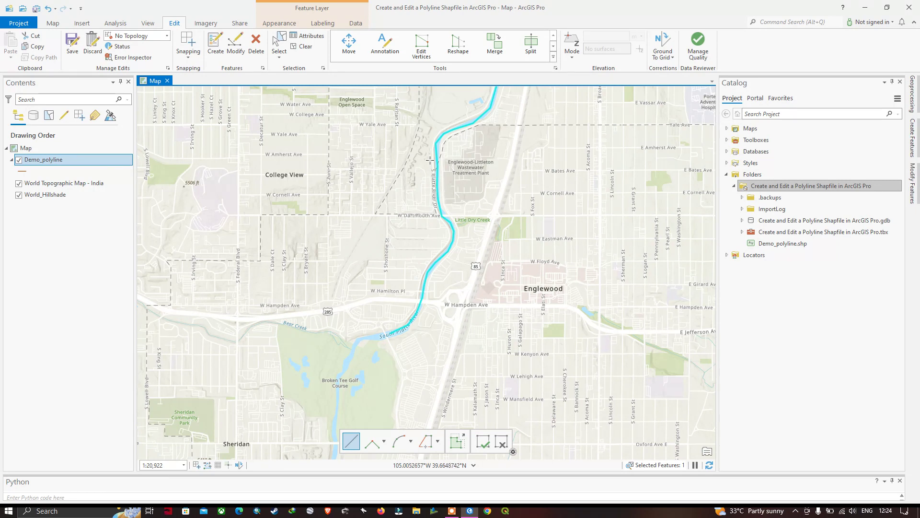
Pan the map to bring the northern part of the traced river line into view
left_click_drag(493, 134, 483, 214)
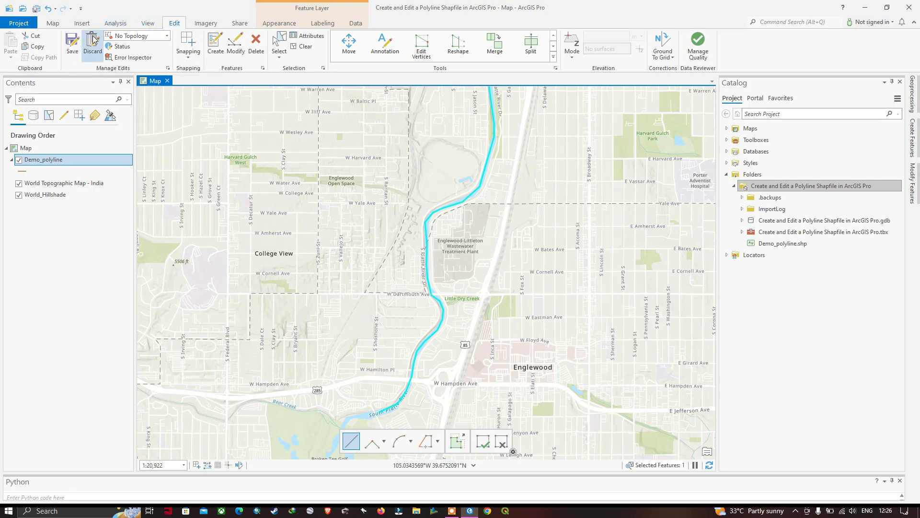
Save all edits to the Demo_polyline shapefile, then bring up the layer's options in Contents
left_click(70, 45)
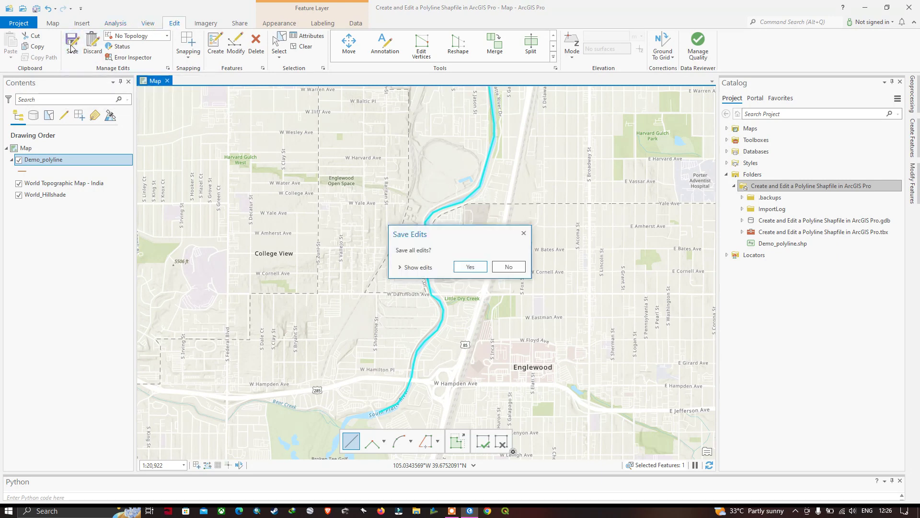
left_click(475, 262)
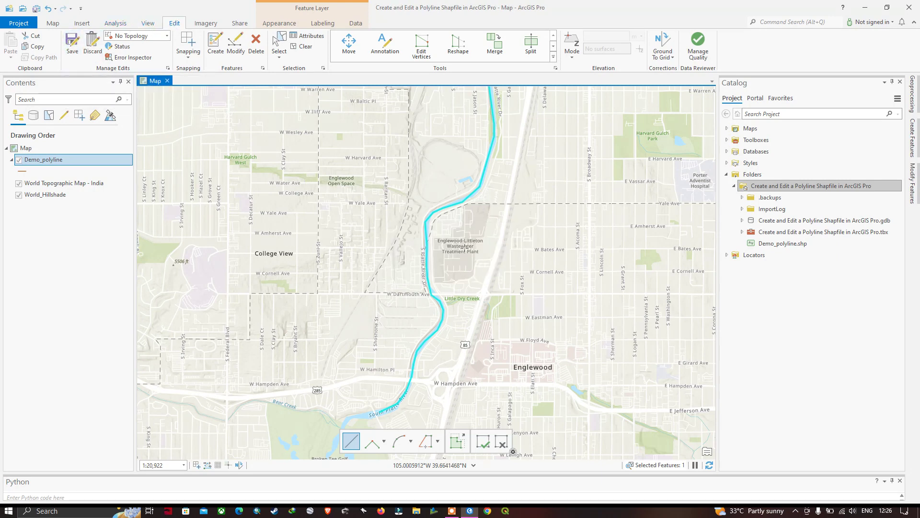
left_click(50, 161)
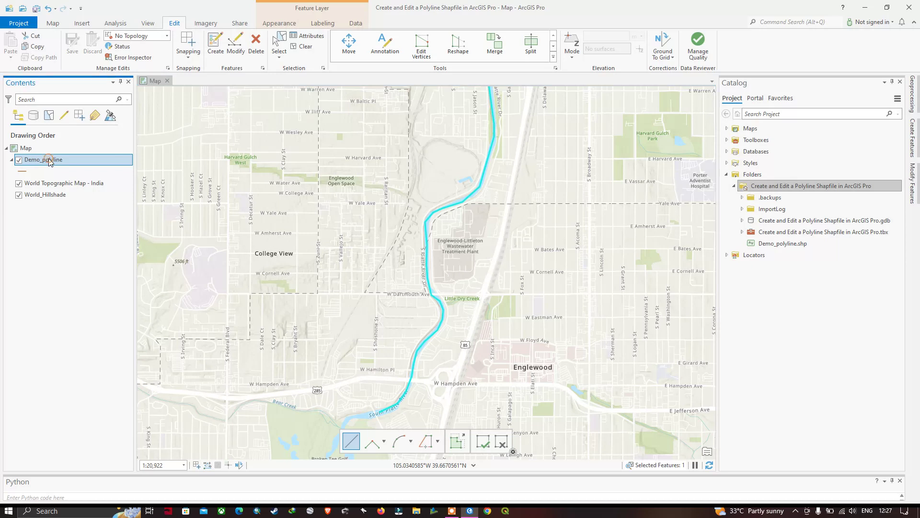
right_click(50, 161)
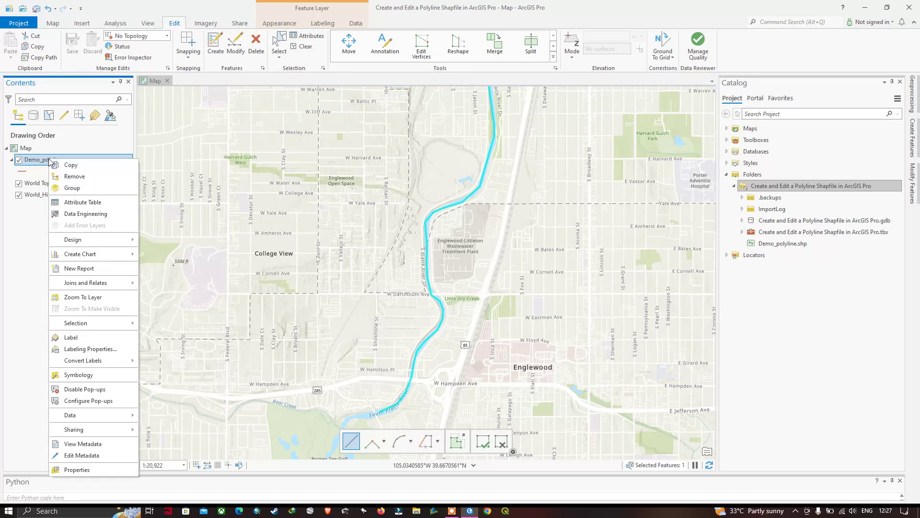
Open the Demo_polyline attribute table, resize it below the map, and clear the record selection
left_click(92, 202)
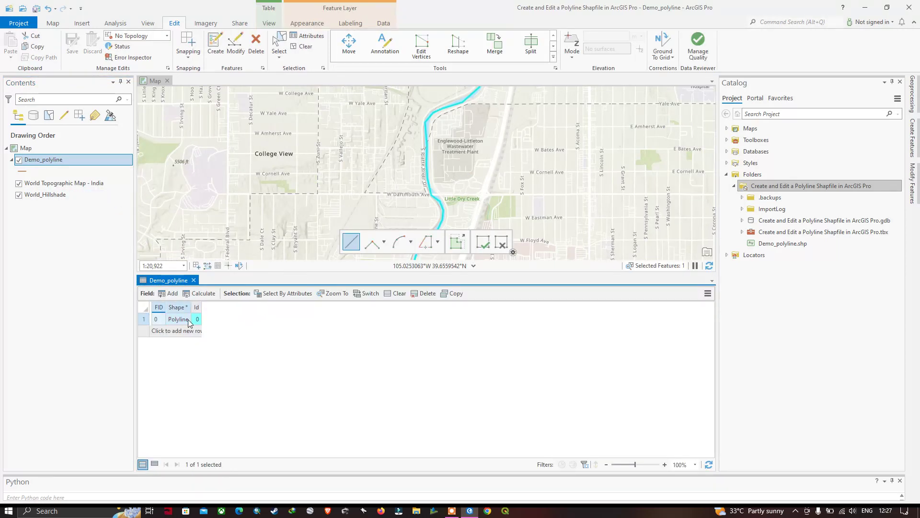
left_click_drag(177, 274, 180, 325)
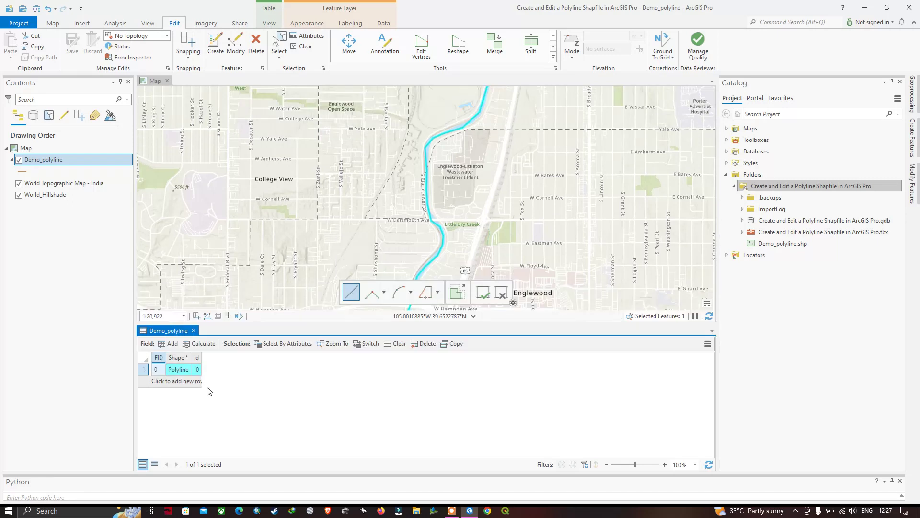
left_click(171, 372)
left_click(400, 344)
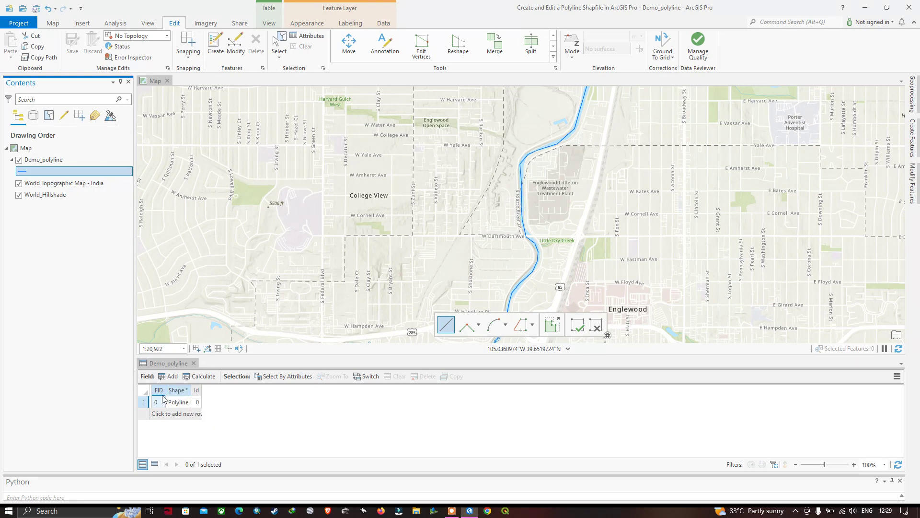
mouse_move(163, 397)
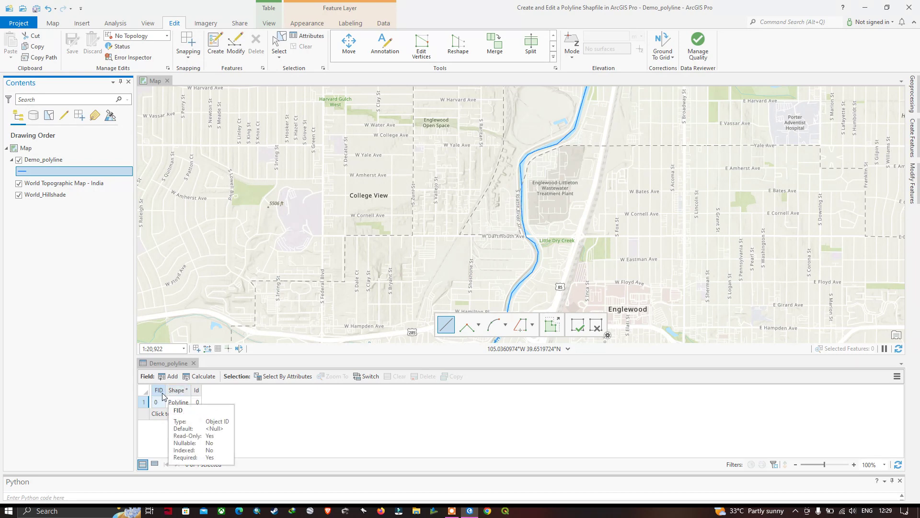
mouse_move(200, 394)
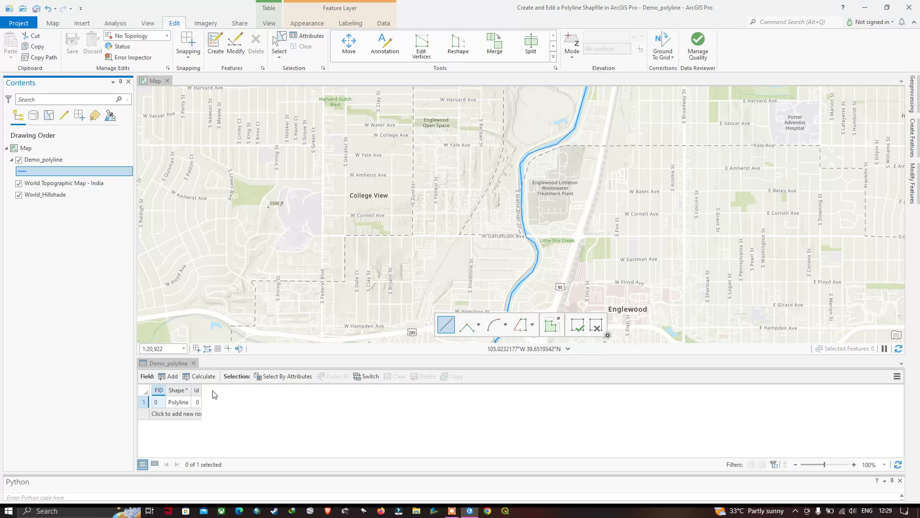
Add a Text field named Name to Demo_polyline, save it, and return to the table
left_click(173, 377)
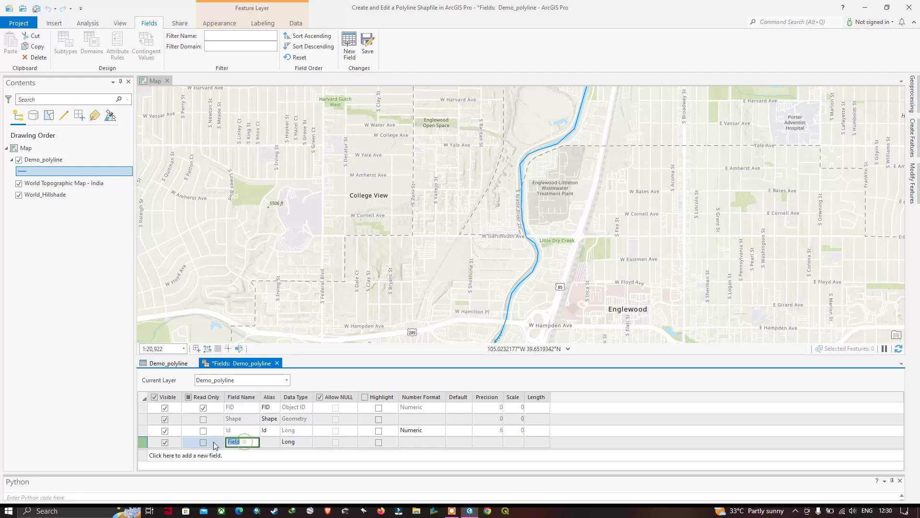
type("Name")
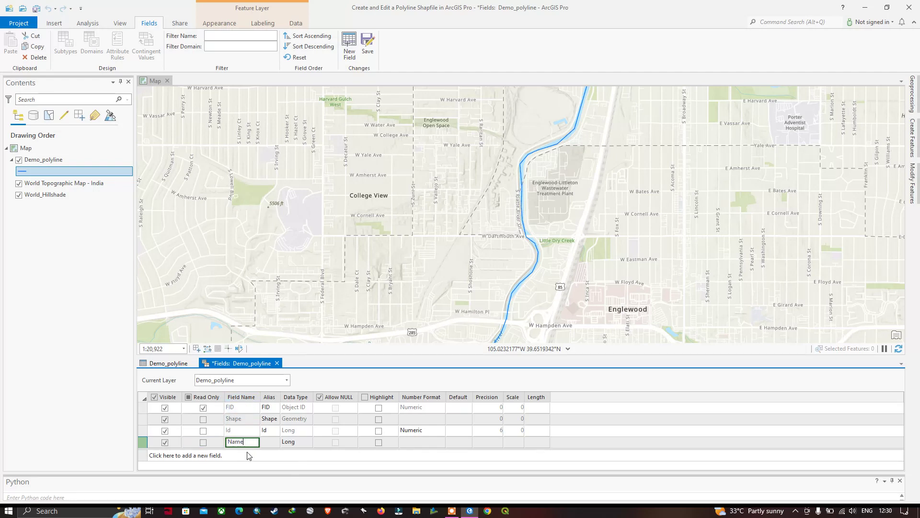
left_click(295, 444)
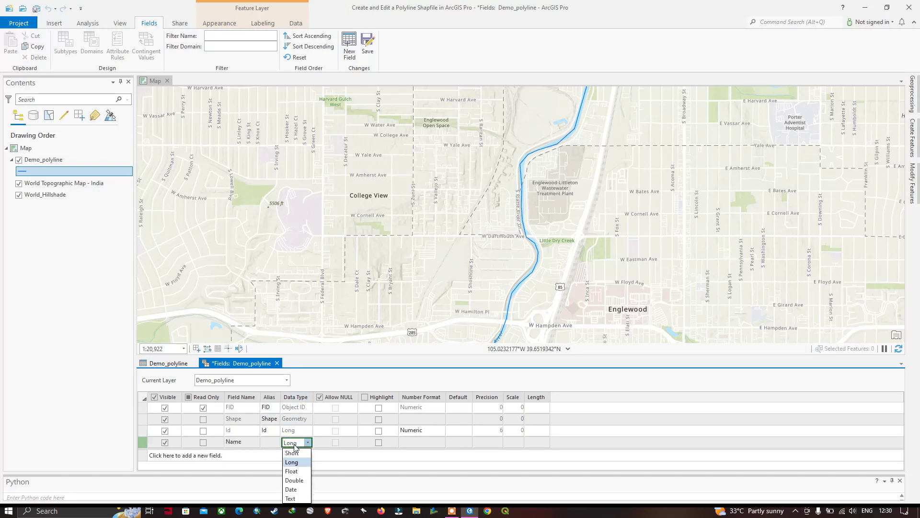
left_click(294, 499)
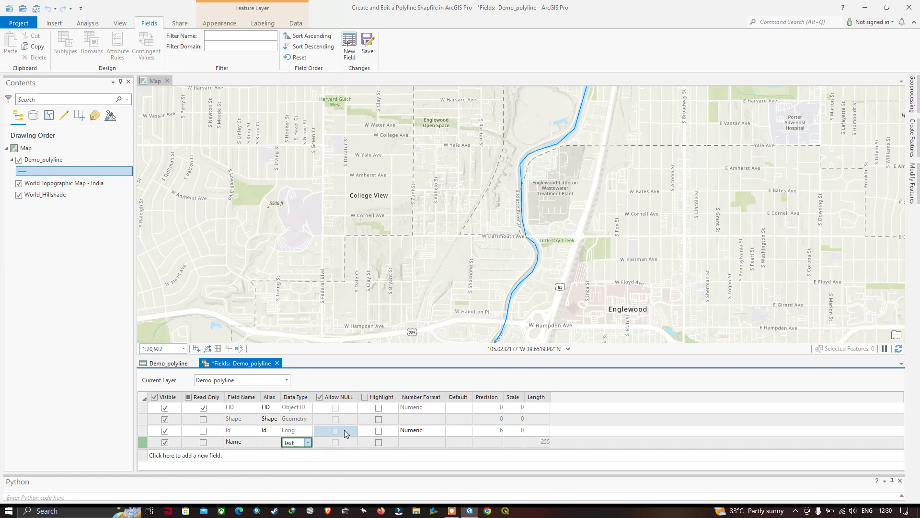
left_click(368, 48)
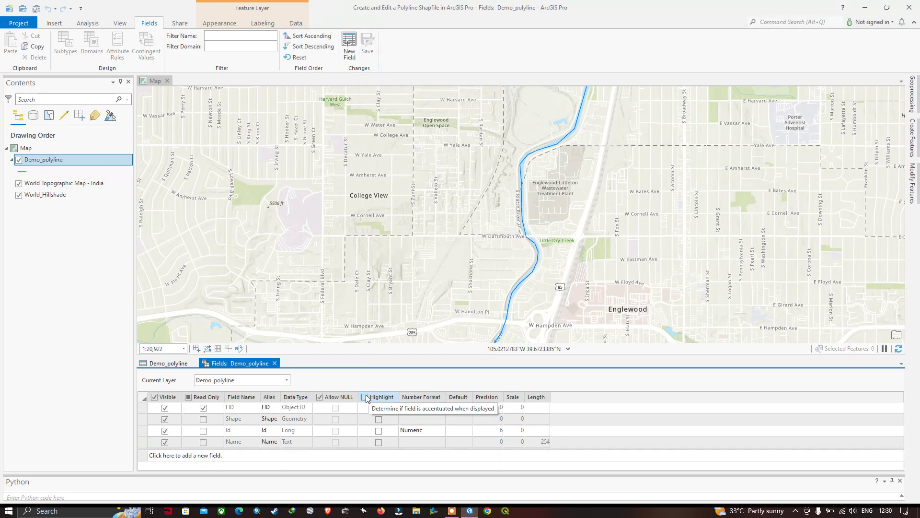
left_click(274, 363)
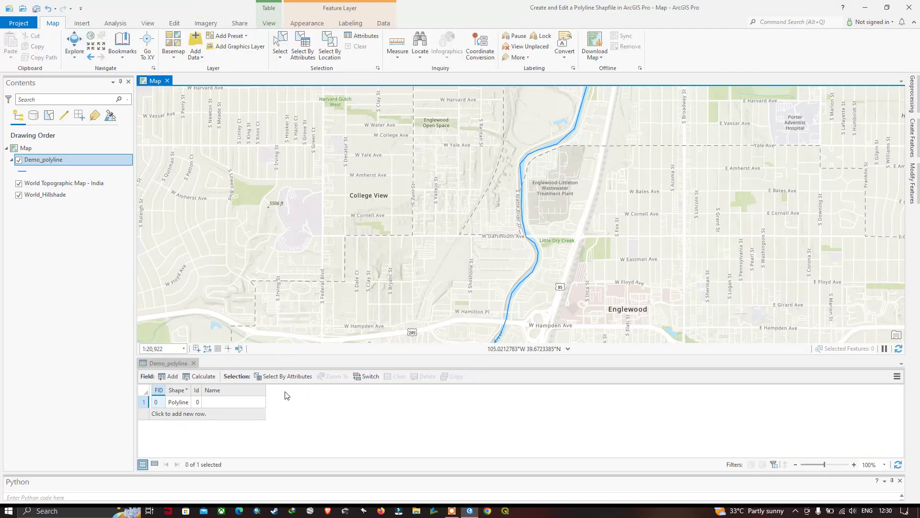
Start editing and enter 'South Platte River' in the first record's Name field
left_click(182, 366)
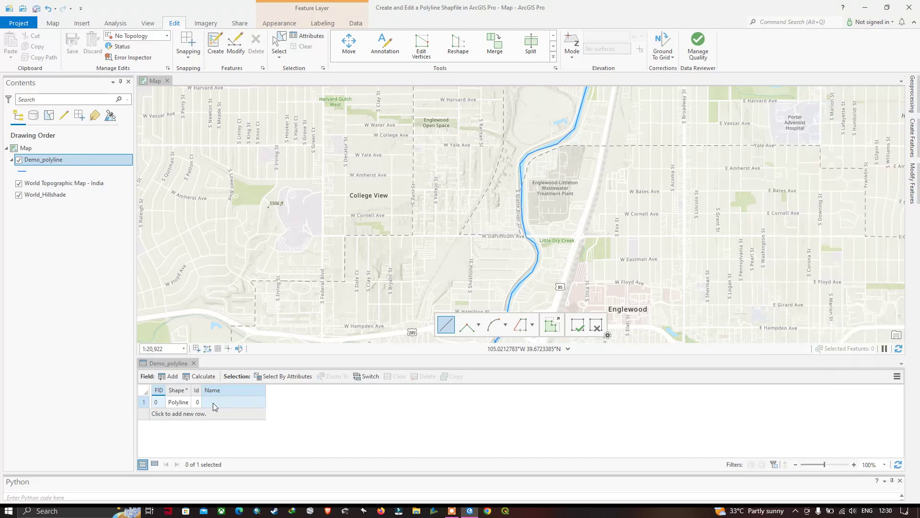
double_click(214, 403)
type("South Platte River")
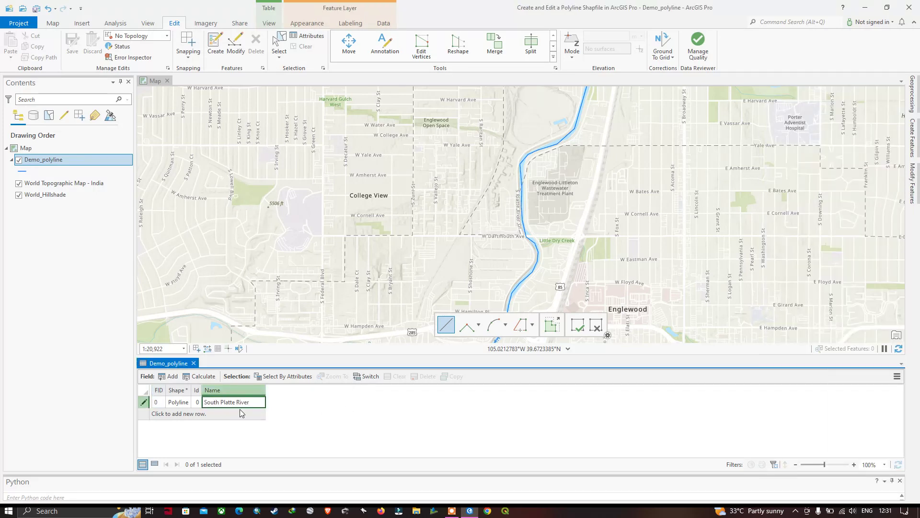
left_click(325, 403)
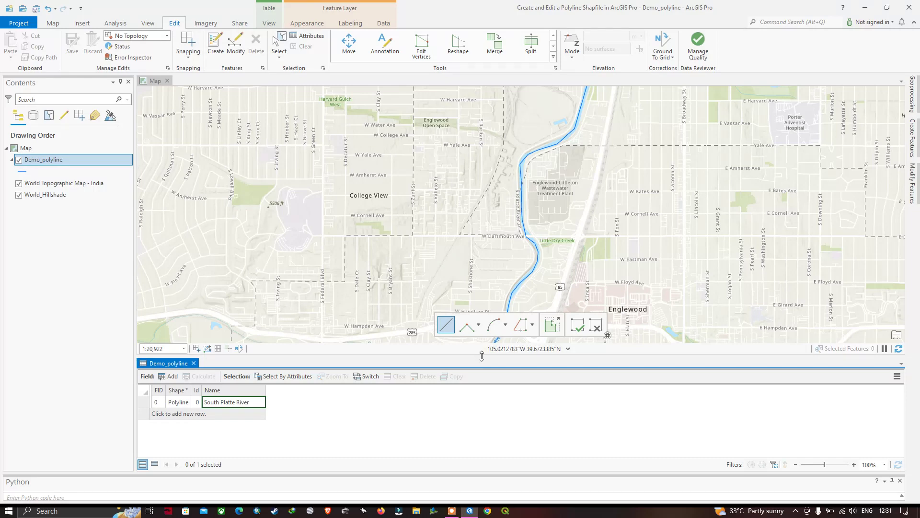
Enlarge the map pane, enable snapping, and pan south along the river past Englewood
left_click_drag(482, 355, 482, 396)
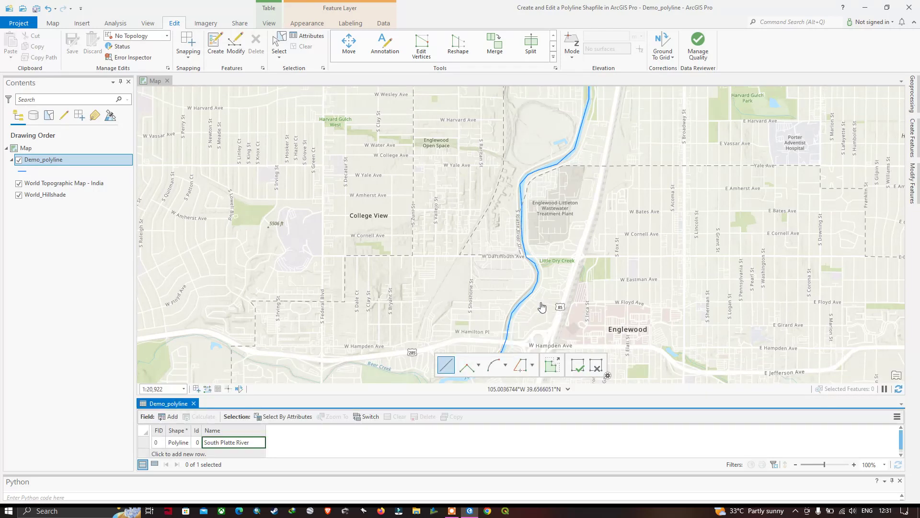
left_click_drag(542, 306, 428, 52)
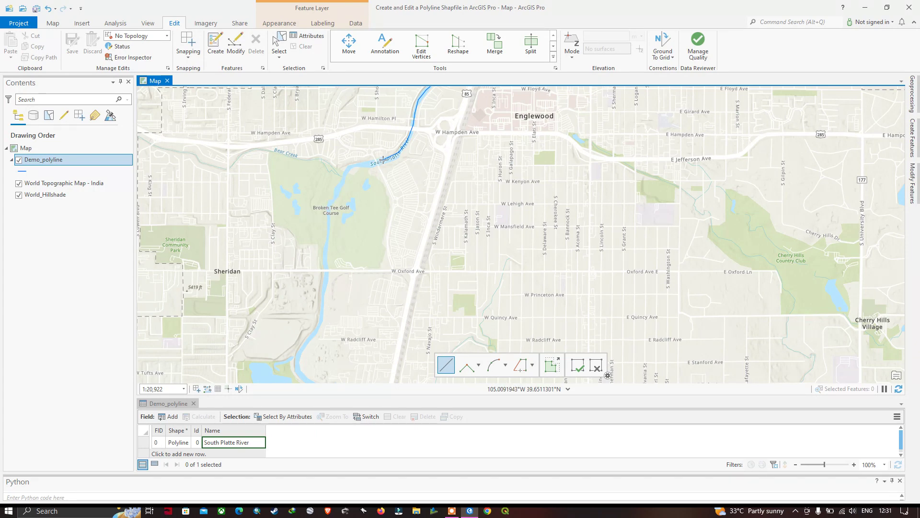
left_click(195, 46)
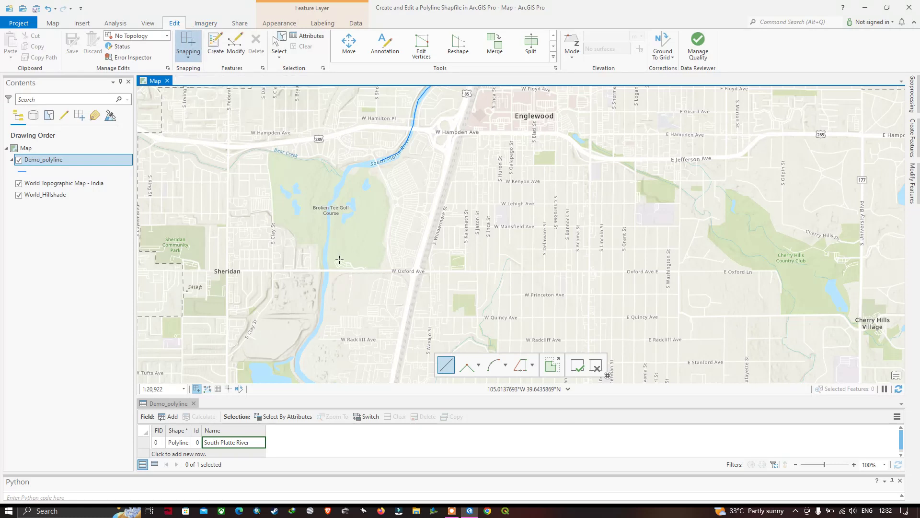
left_click_drag(341, 255, 351, 223)
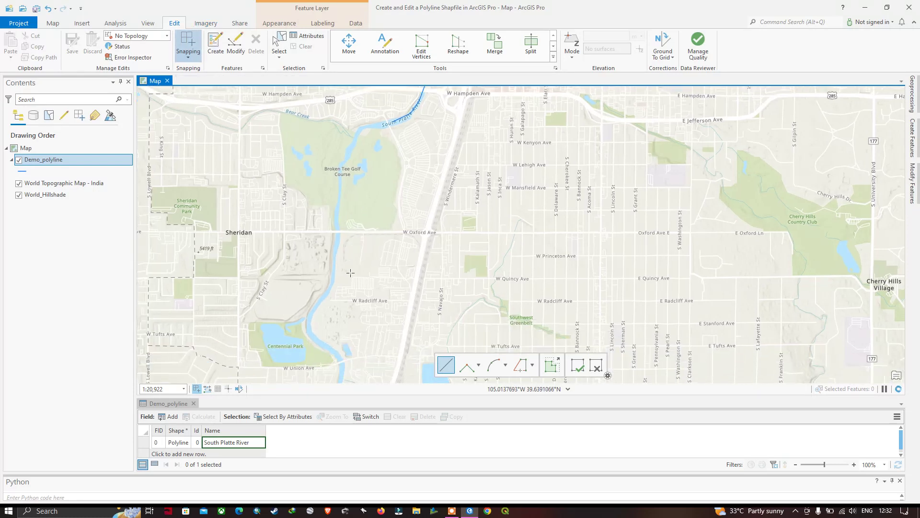
left_click_drag(351, 272, 383, 195)
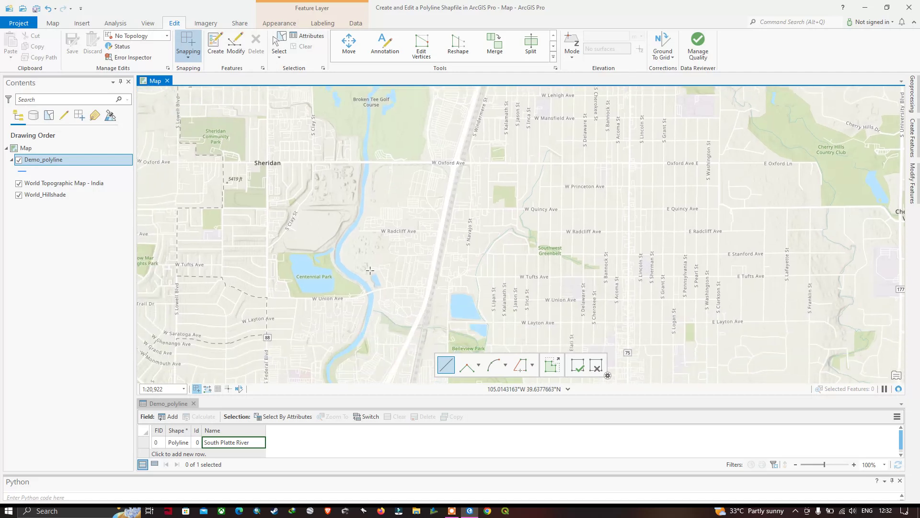
Begin a new line on the river's southern stretch, tracing north past Centennial Park toward W Radcliff Ave
left_click(350, 348)
left_click(363, 332)
left_click(371, 306)
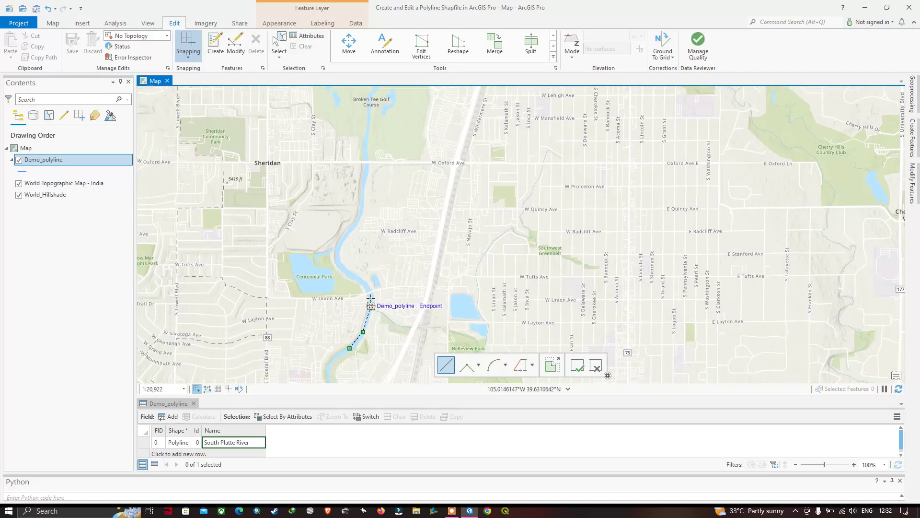
left_click(368, 287)
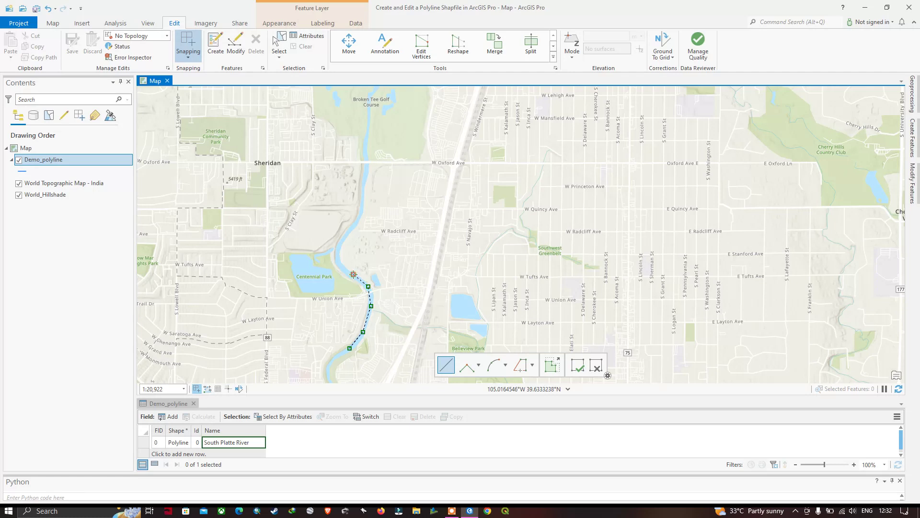
left_click(337, 259)
left_click(343, 236)
left_click(360, 215)
left_click(364, 183)
left_click(368, 158)
Continue tracing past W Oxford Ave, snap to the existing line's endpoint, and finish the line
left_click_drag(370, 145, 380, 261)
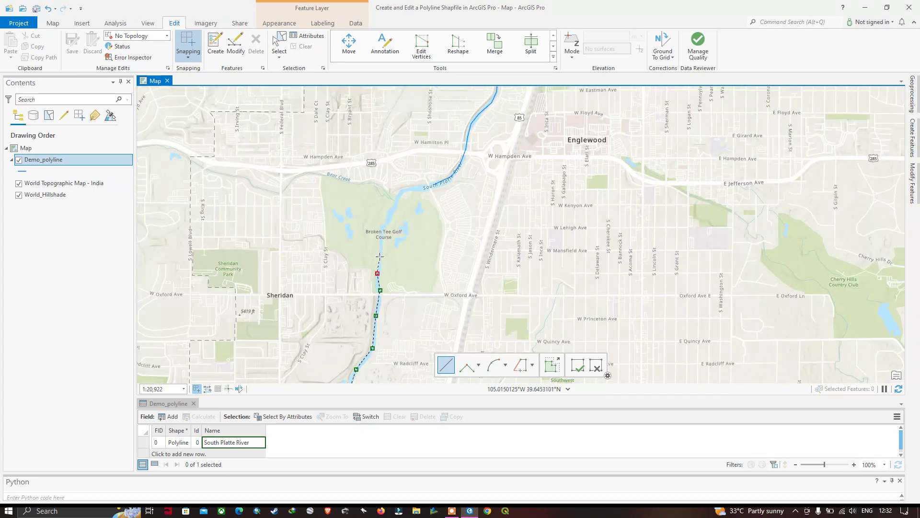
left_click(382, 250)
left_click(382, 232)
left_click(388, 217)
left_click(397, 198)
left_click(407, 188)
scroll(435, 188, "up", 8)
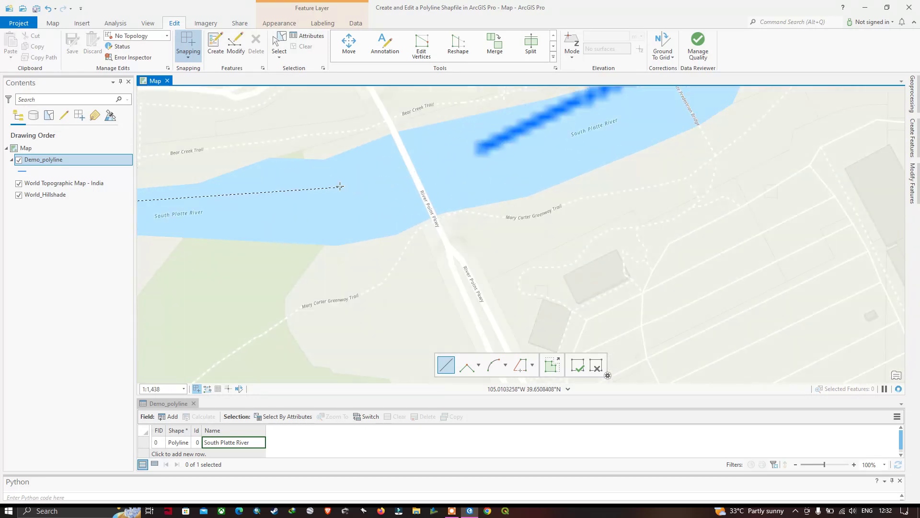
left_click(324, 189)
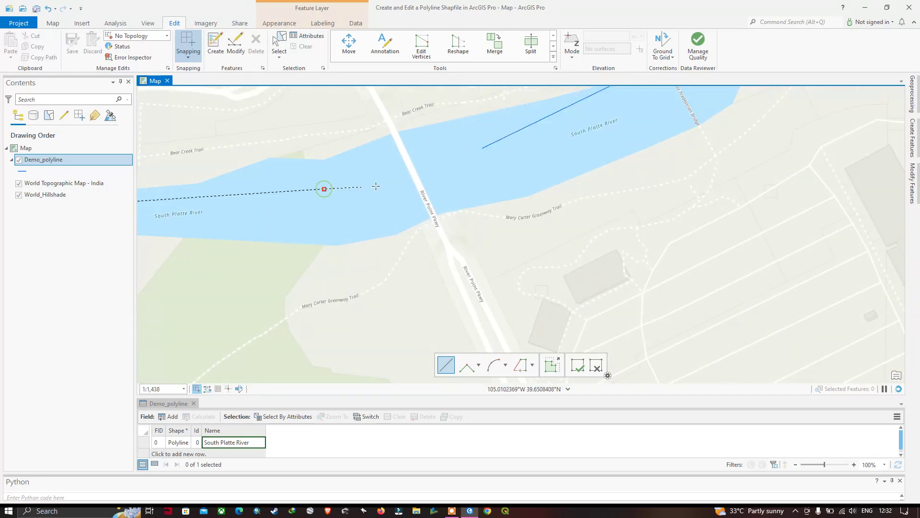
left_click(443, 171)
left_click(454, 164)
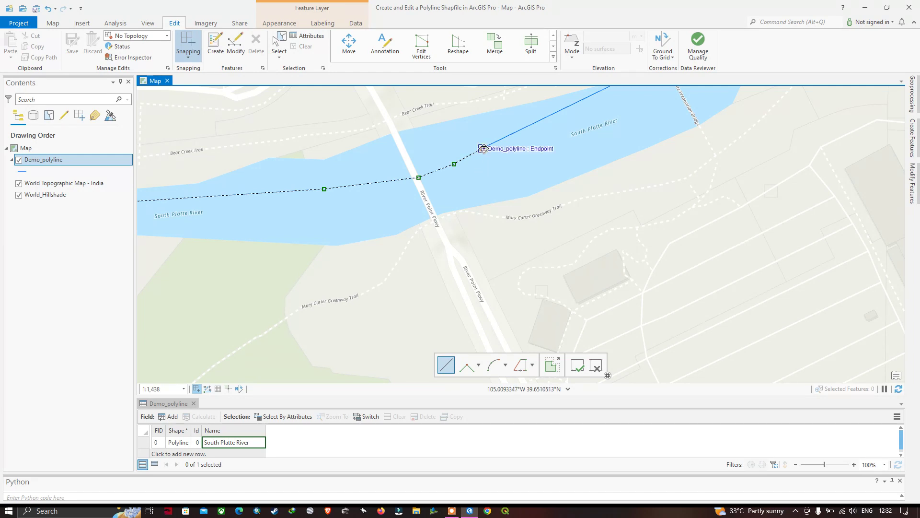
double_click(483, 149)
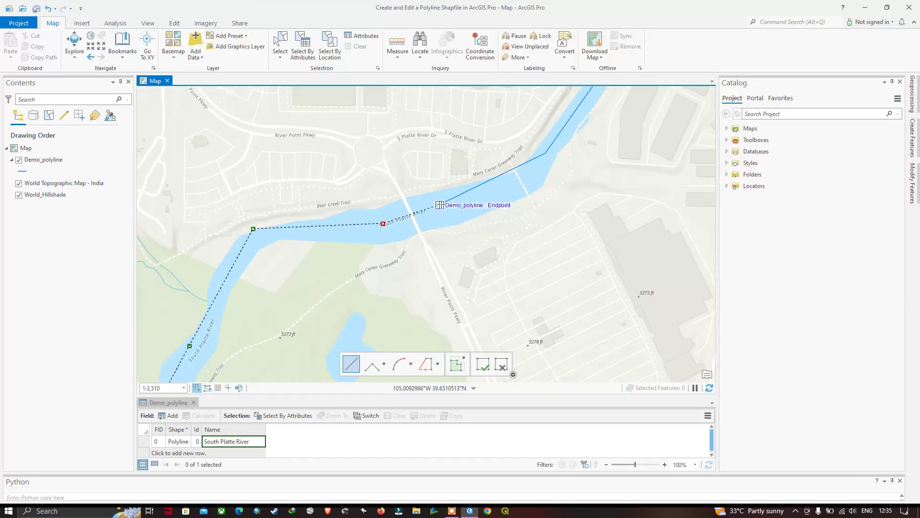
Finish the sketch, draw a snapped connector between the two lines' endpoints, and clear the selection
left_click(439, 205)
key("F2")
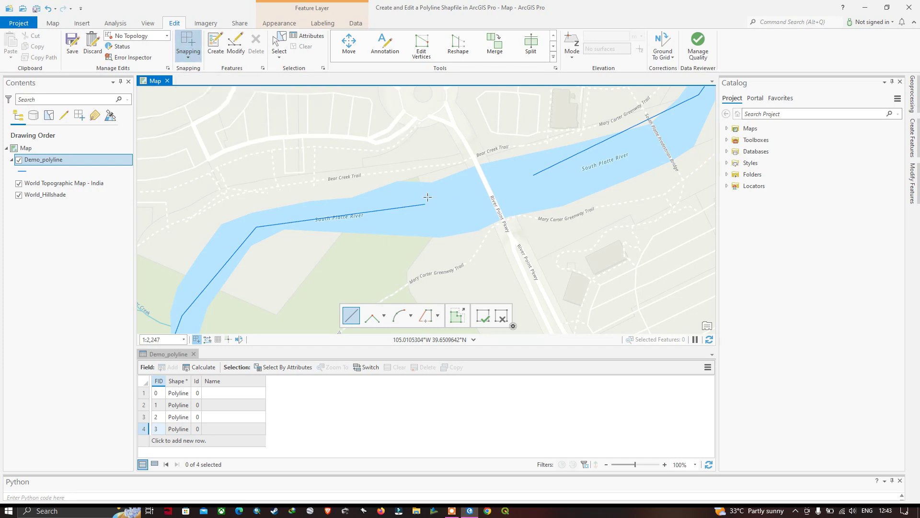
left_click(425, 204)
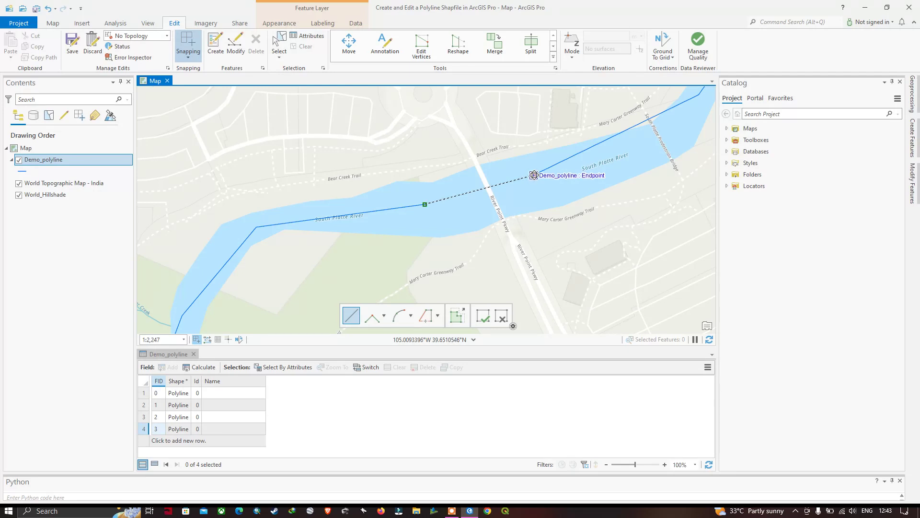
double_click(533, 175)
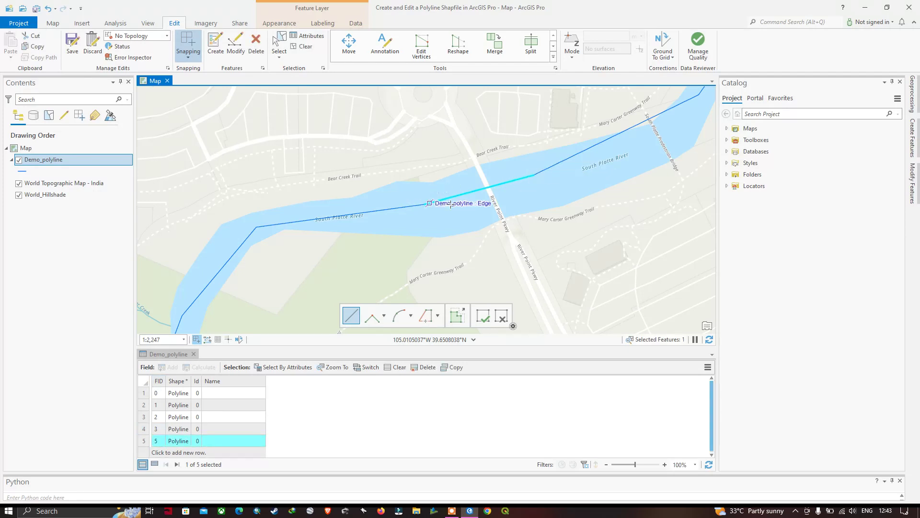
scroll(444, 207, "up", 3)
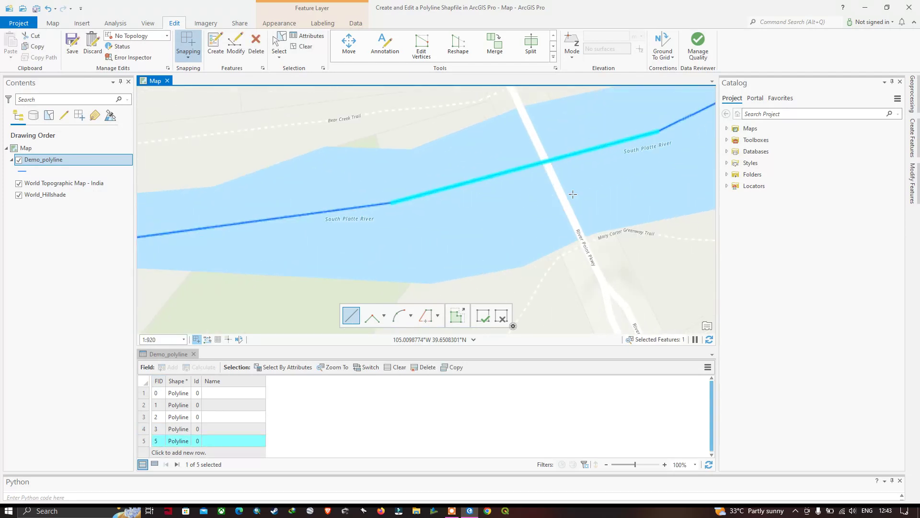
left_click(305, 46)
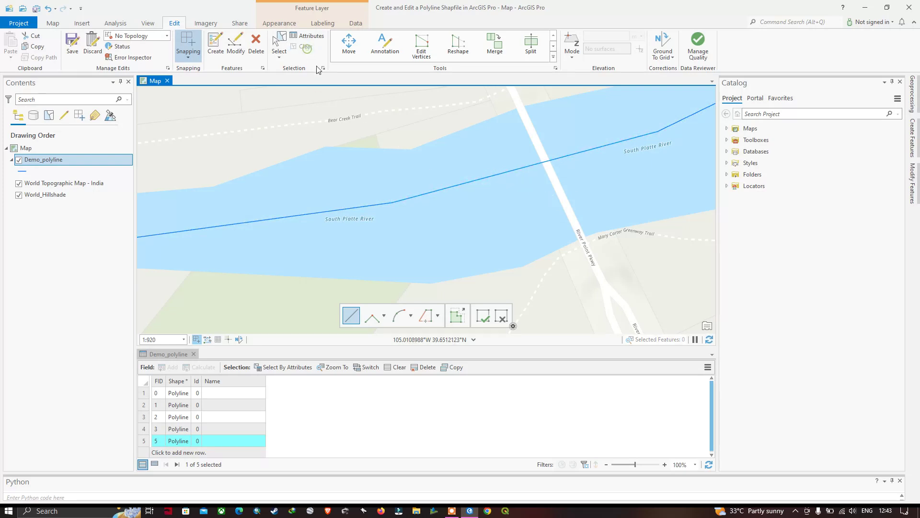